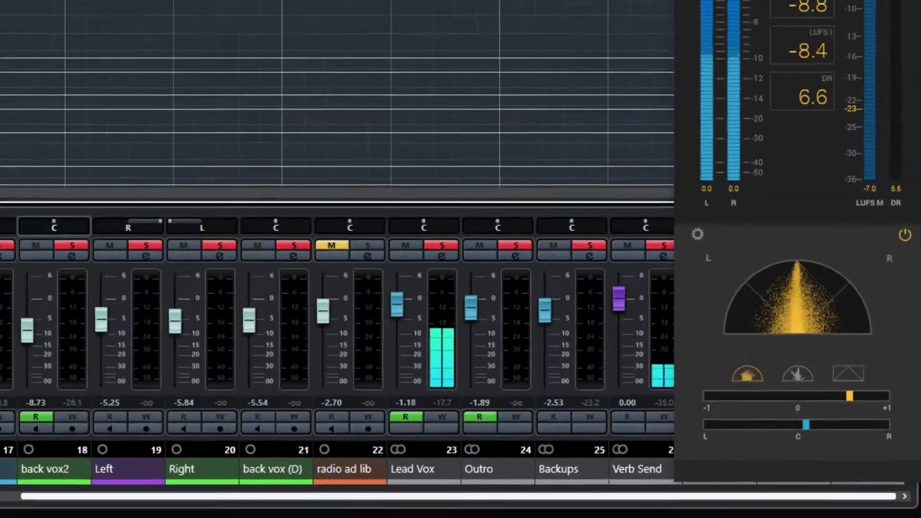
- Select the Lead Vox track to show its insert chain, including the Saturn 2 plugin
click(206, 212)
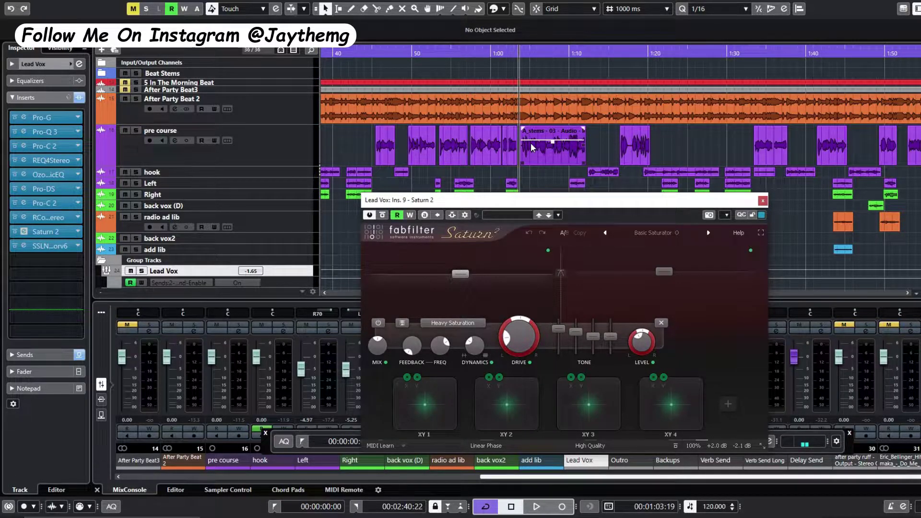
- Move the Saturn 2 window aside and slightly upward
drag(605, 214, 588, 198)
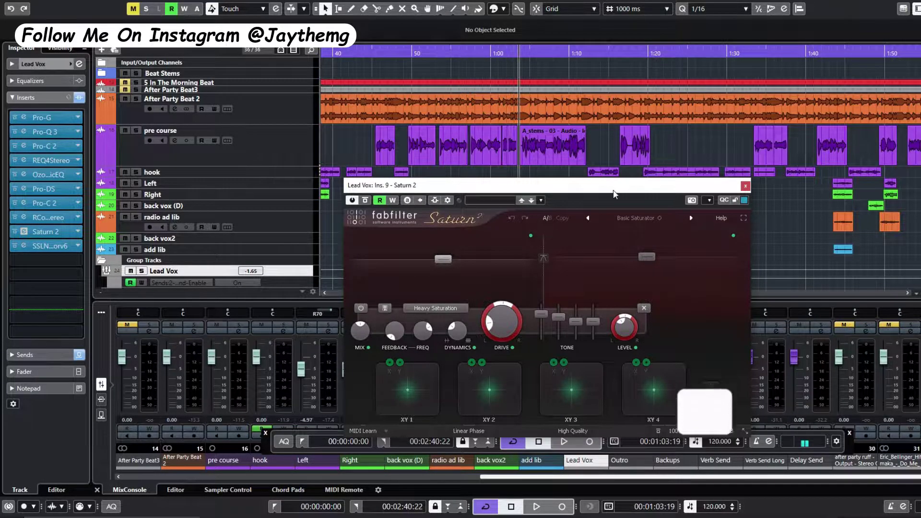
drag(613, 194, 614, 188)
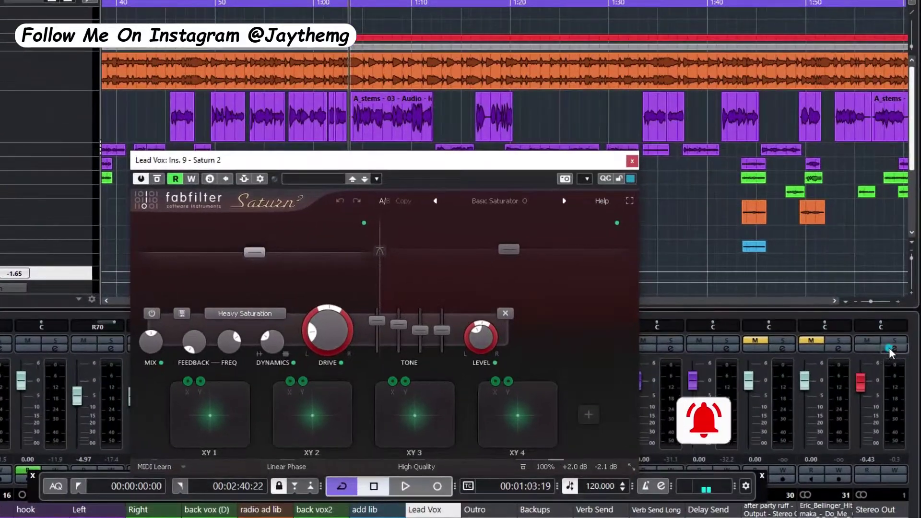
- Load StereoEnhancer into Stereo Out's second insert after the Limiter and move its window into view
click(894, 331)
click(300, 130)
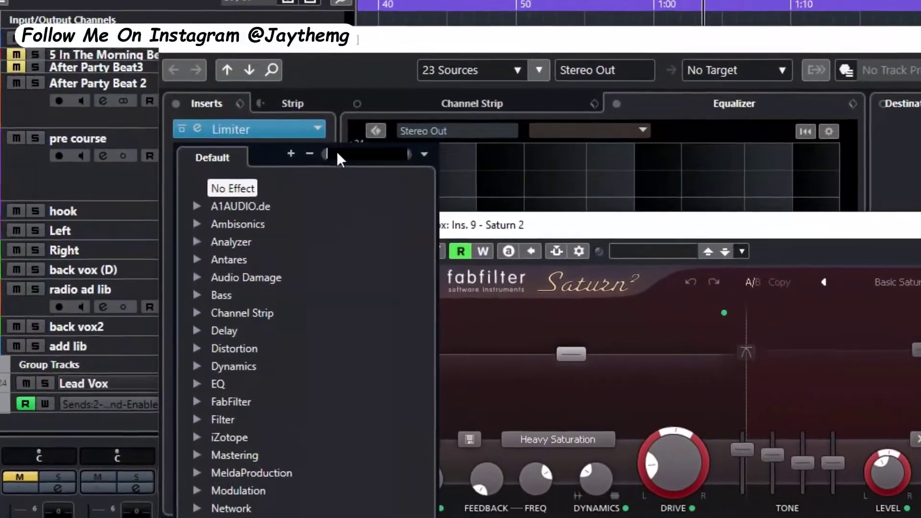
click(288, 181)
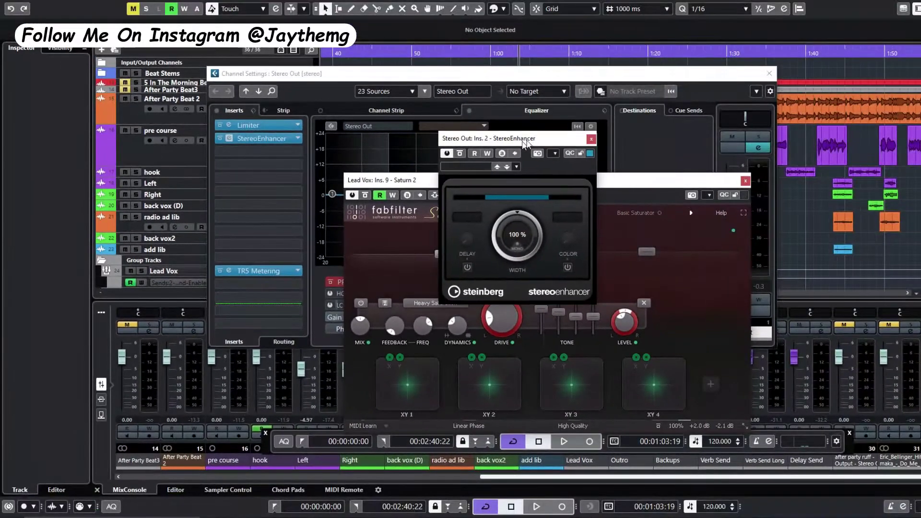
drag(525, 128, 680, 119)
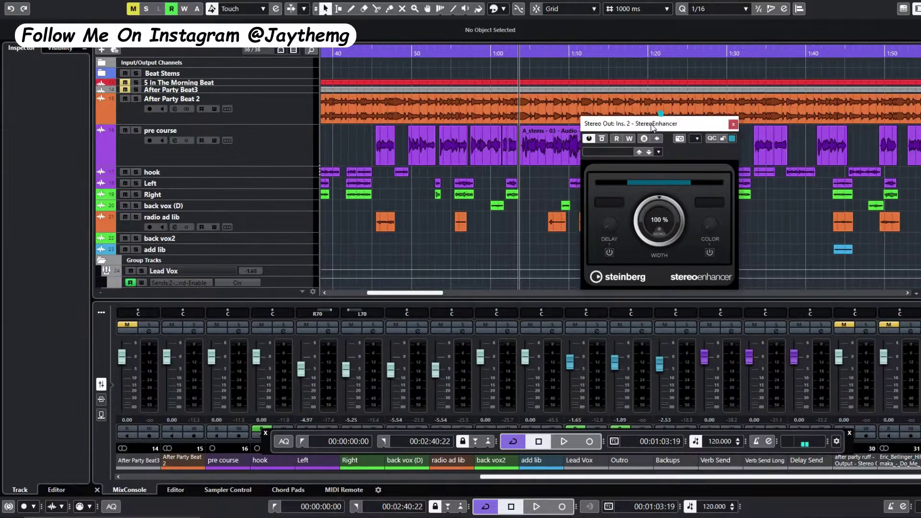
- Move the StereoEnhancer window over the arrangement and enable its Mono Compatibility Check
mouse_move(651, 123)
mouse_down()
mouse_move(385, 126)
mouse_move(383, 108)
mouse_up()
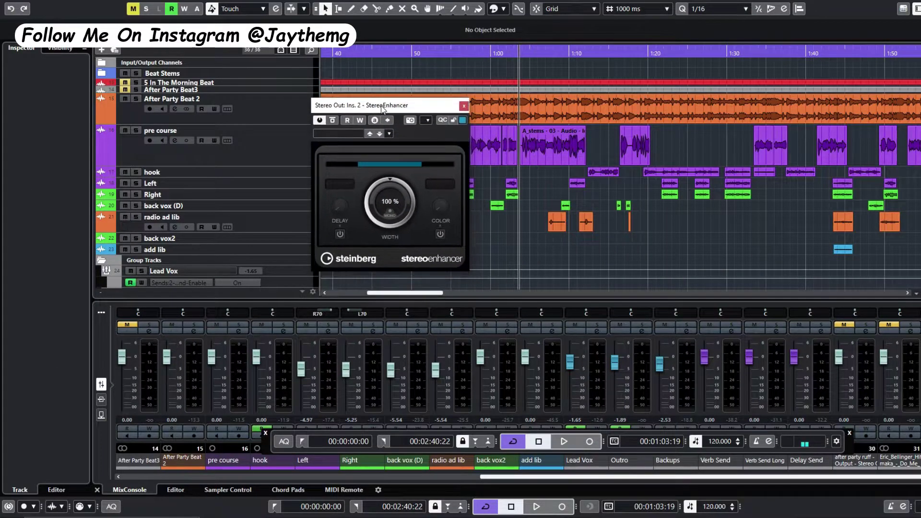
click(389, 213)
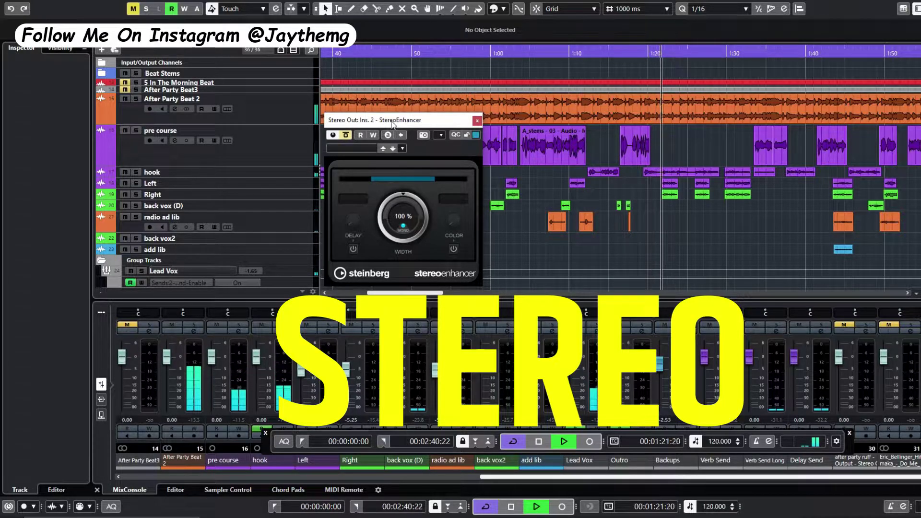
- Stop playback, replay the mono mix, then set the playback position to about 1:12
key(space)
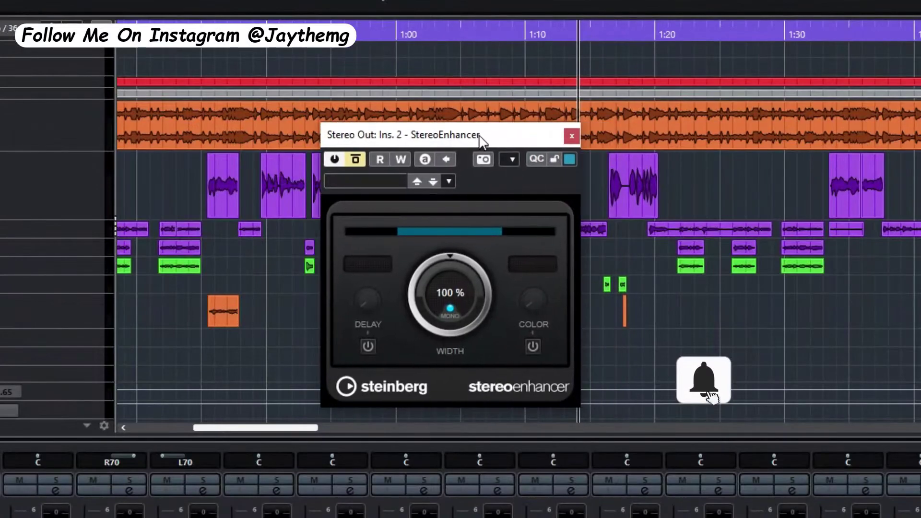
drag(479, 138, 466, 141)
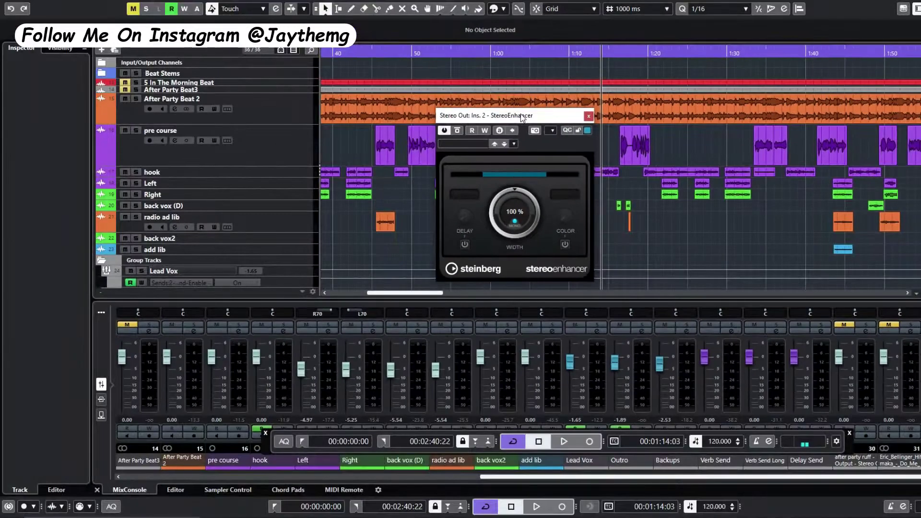
key(space)
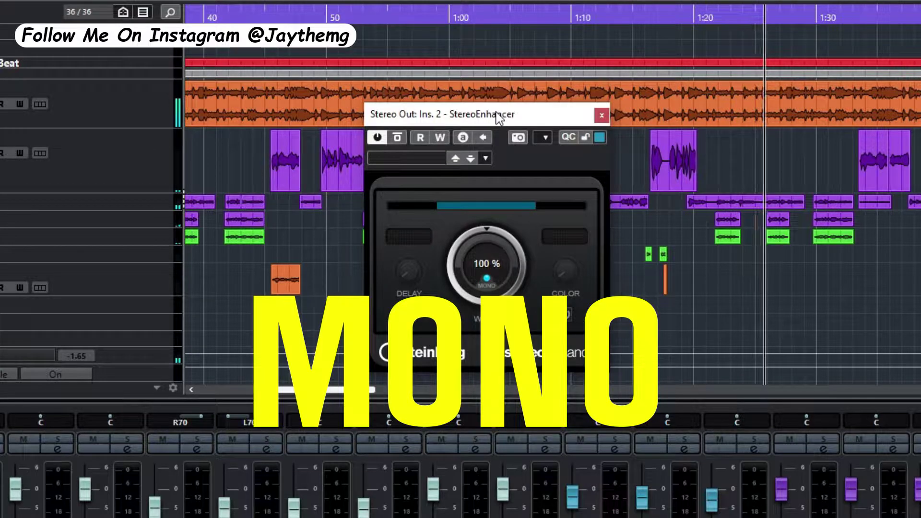
click(590, 53)
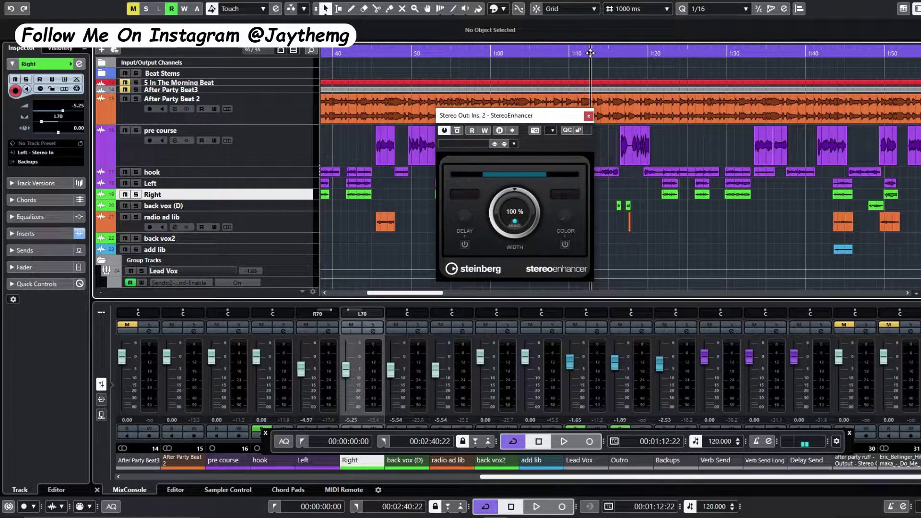
- Play the mix, toggling StereoEnhancer's bypass four times to compare mono and stereo, then stop
key(space)
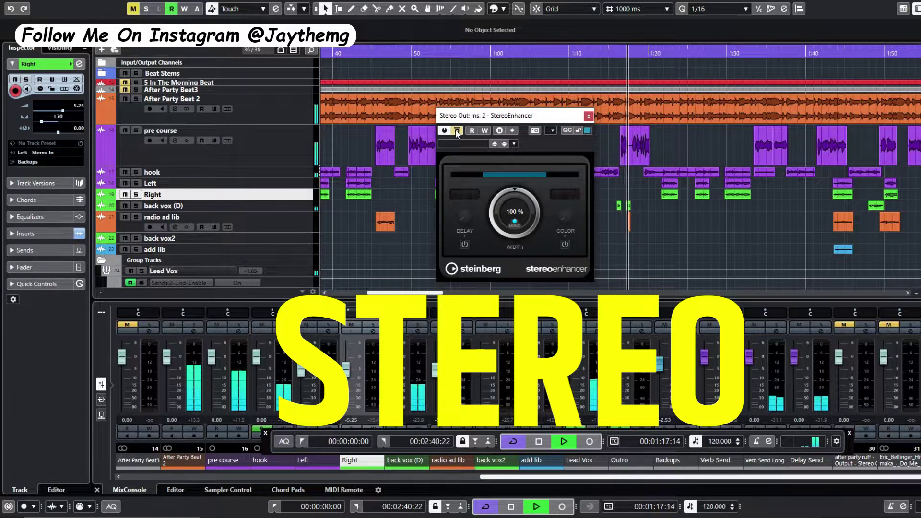
click(456, 131)
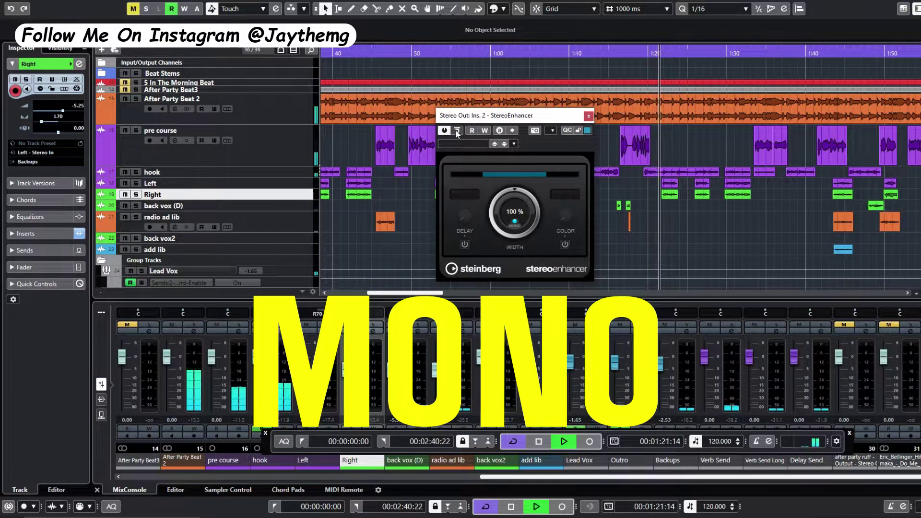
click(457, 131)
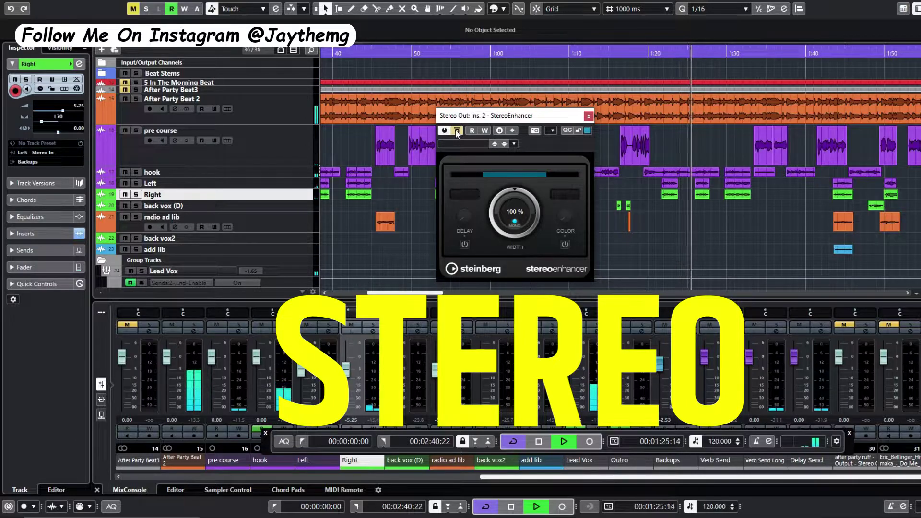
click(457, 131)
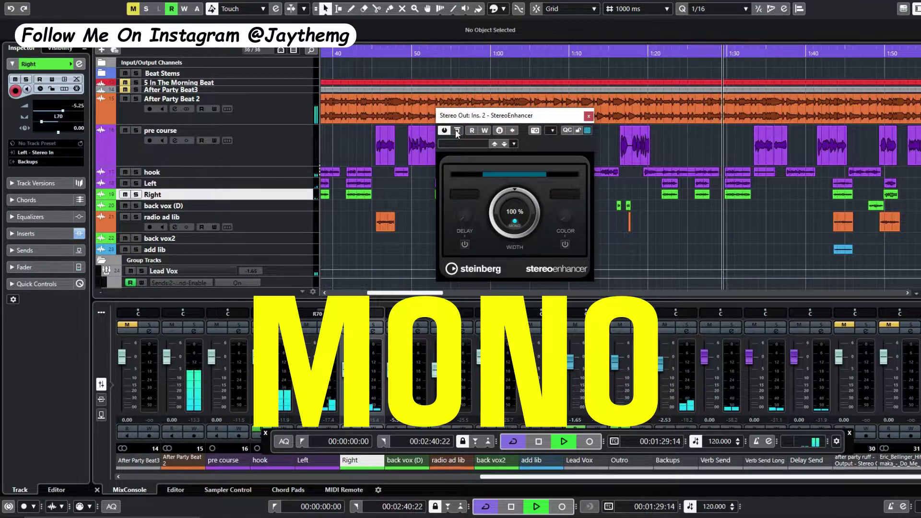
click(456, 131)
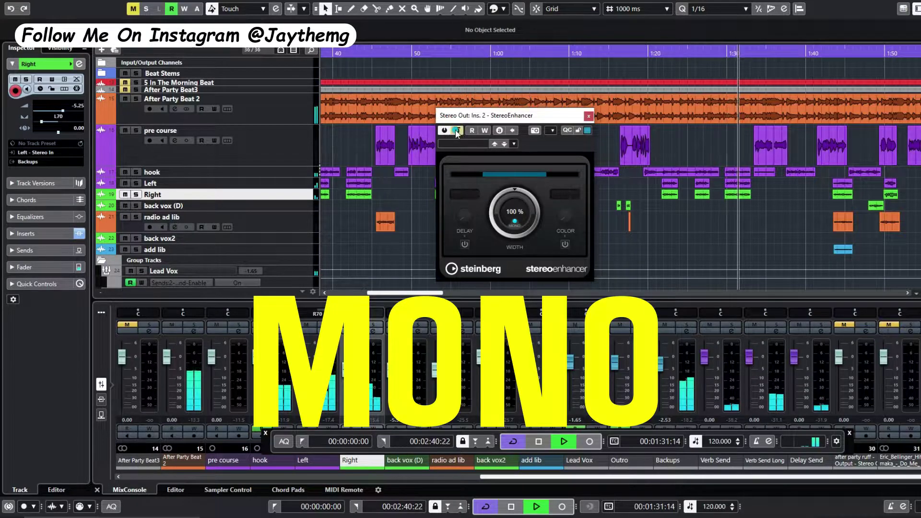
key(space)
drag(498, 117, 673, 120)
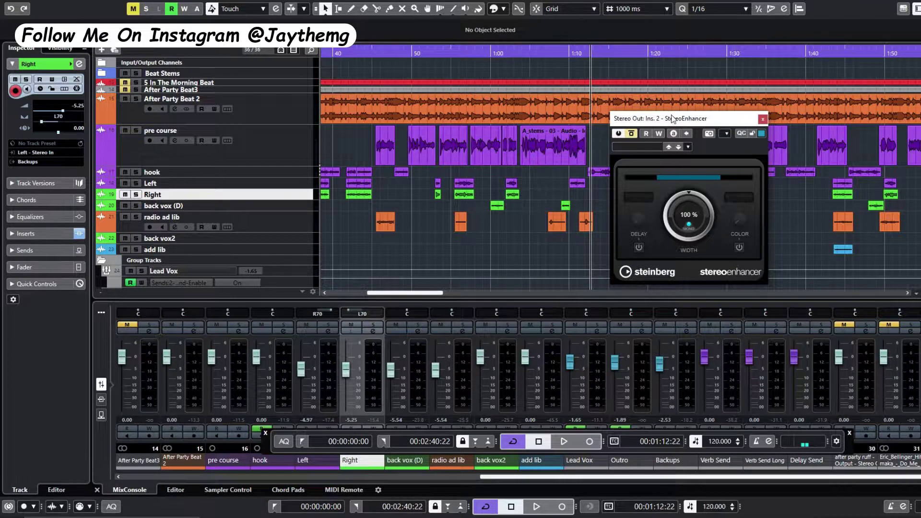
- Close the StereoEnhancer window and deselect the Right track
drag(672, 119, 484, 120)
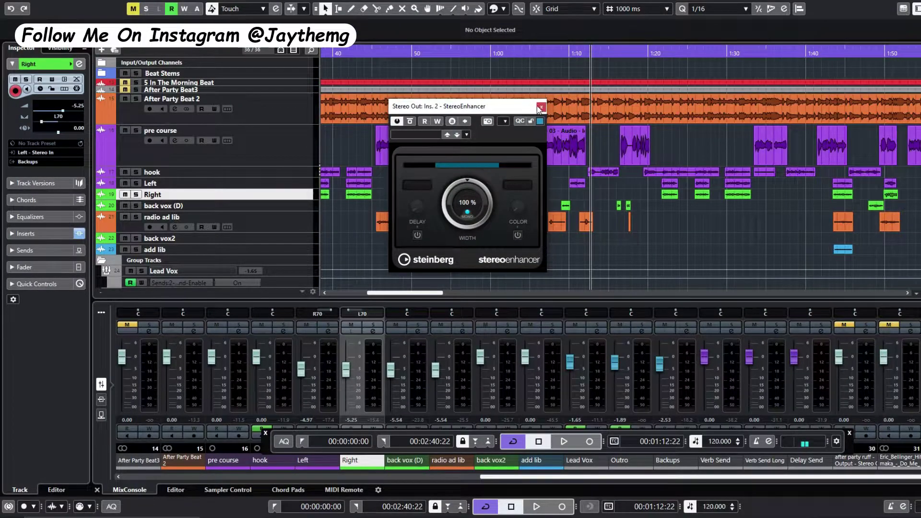
click(540, 108)
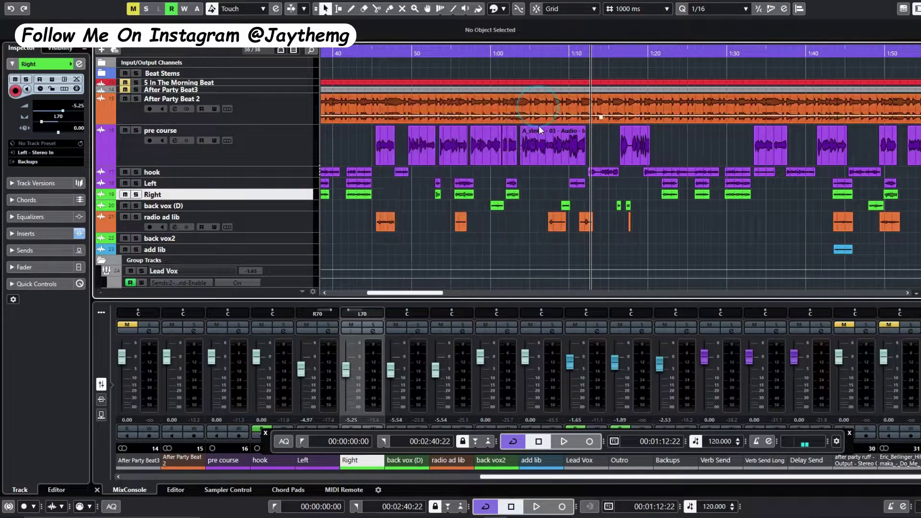
click(614, 132)
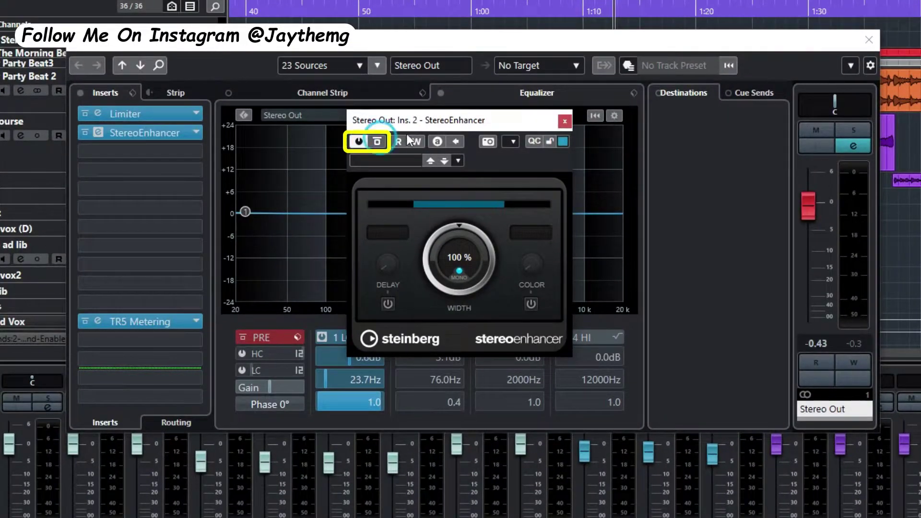
- Bypass the StereoEnhancer, briefly re-enable it, and bypass it again
click(377, 141)
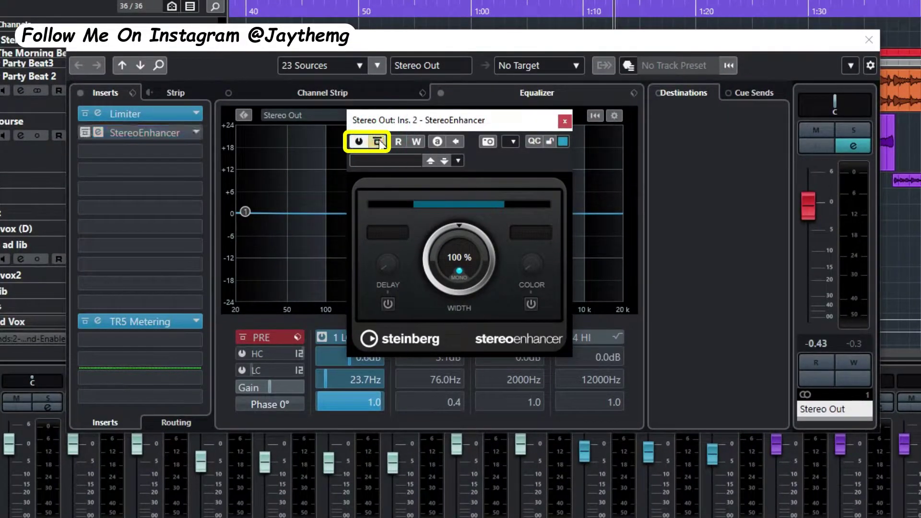
mouse_move(457, 120)
mouse_down()
mouse_move(507, 113)
mouse_move(513, 125)
mouse_up()
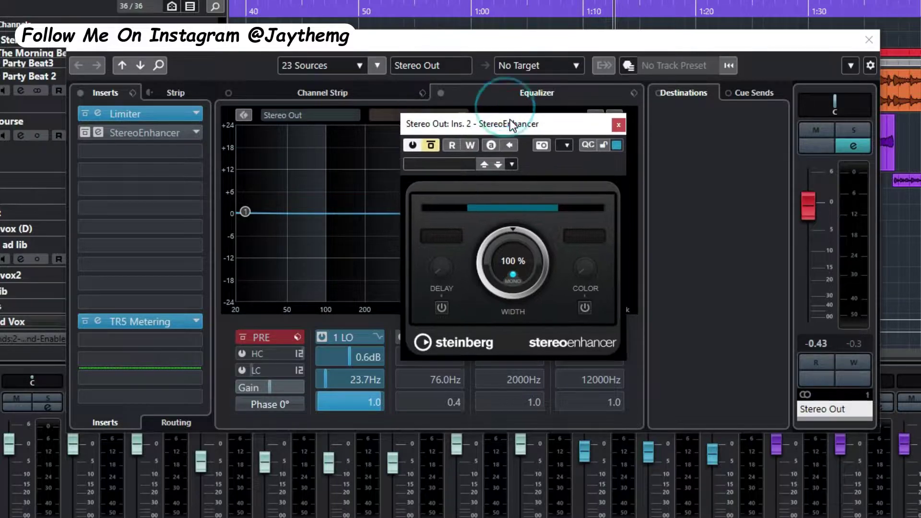
click(432, 145)
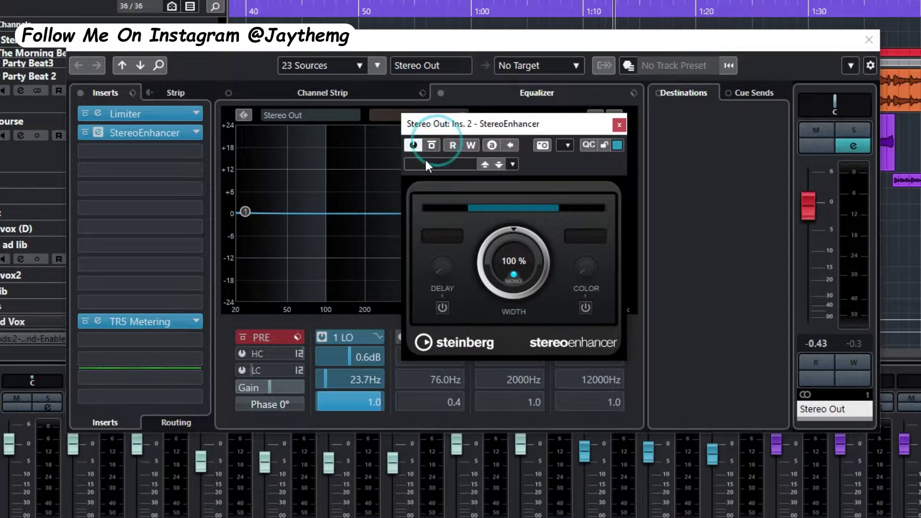
click(432, 144)
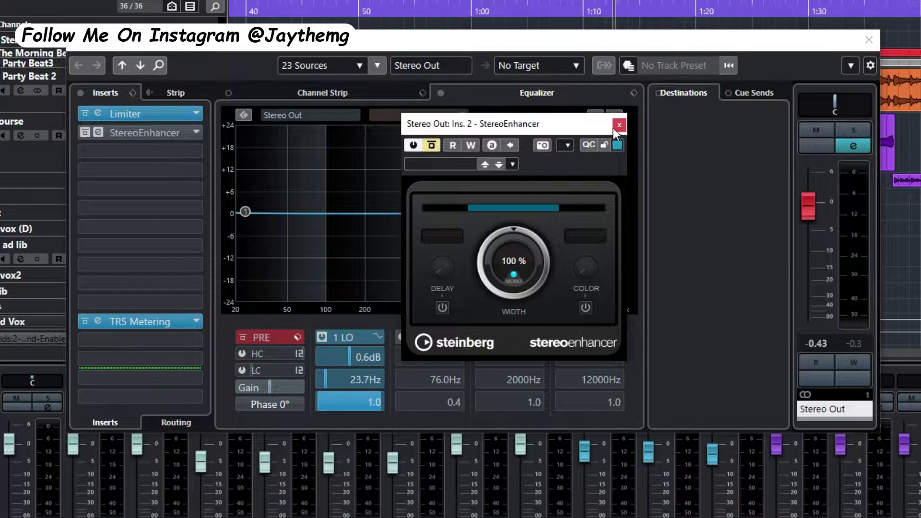